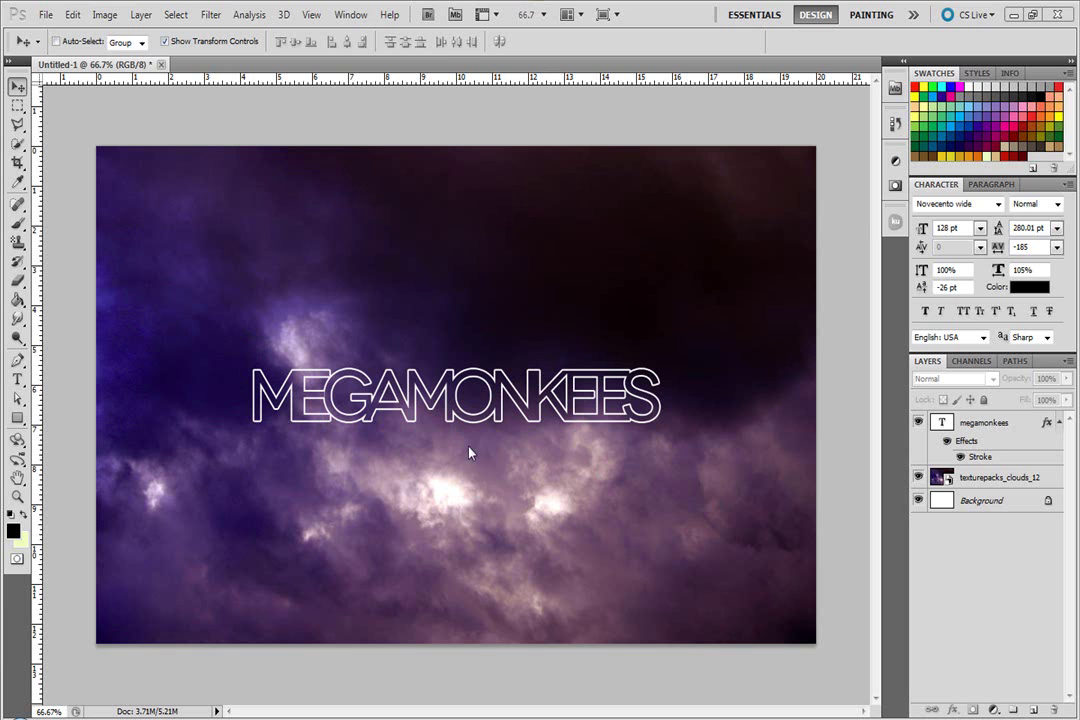
Step: Select the MEGAMONKEES text layer and shift it slightly left and up over the clouds
click(992, 422)
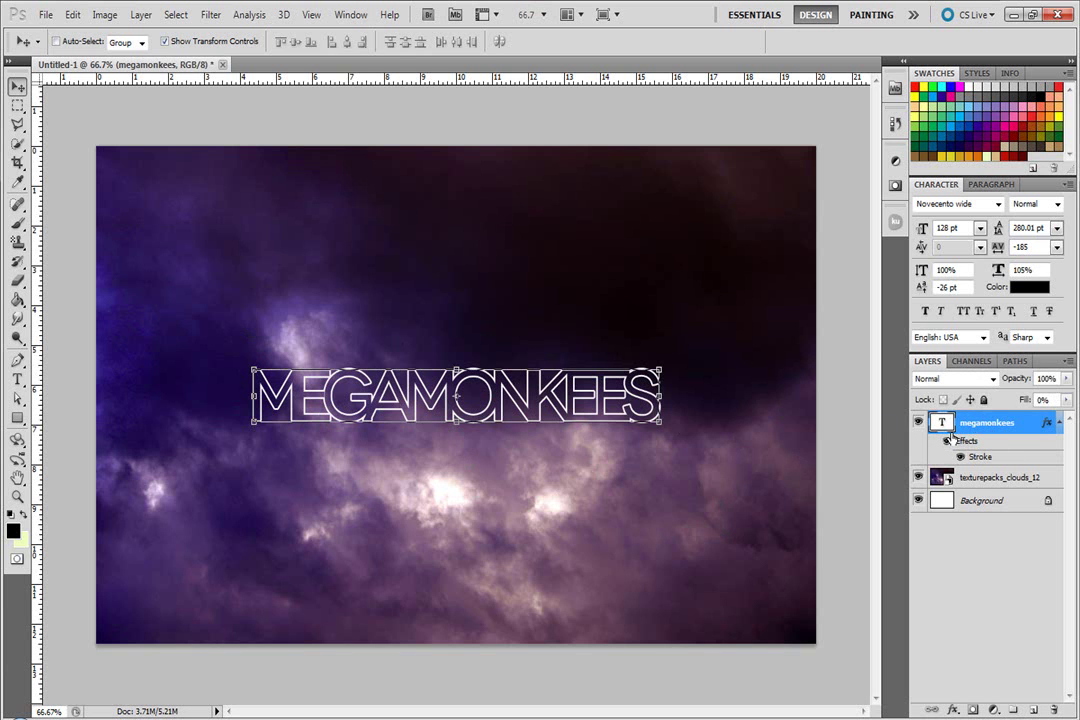
drag(503, 384, 471, 298)
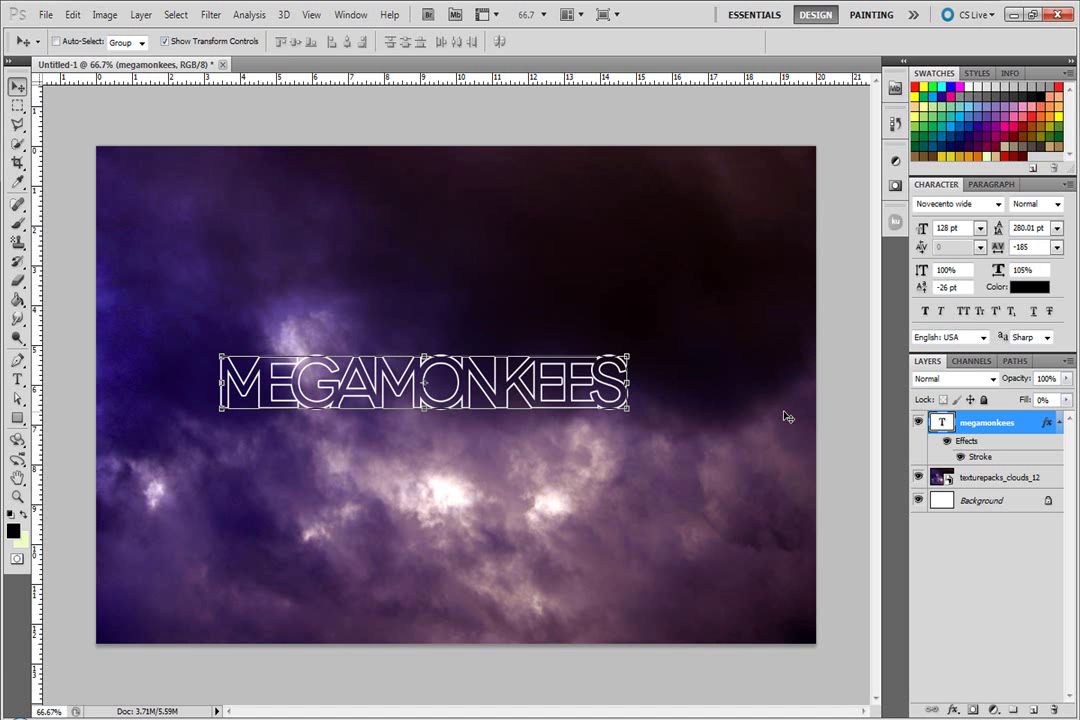
Step: Create a new 1440 × 900 px document
key(ctrl+n)
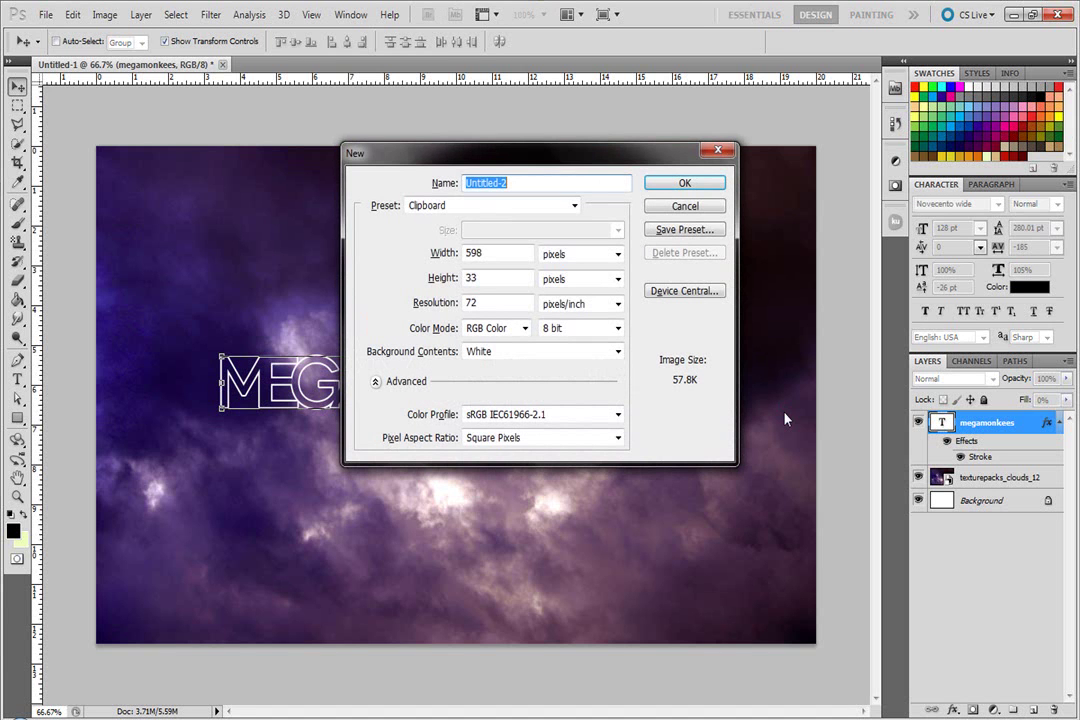
key(Tab)
key(Tab)
text(144)
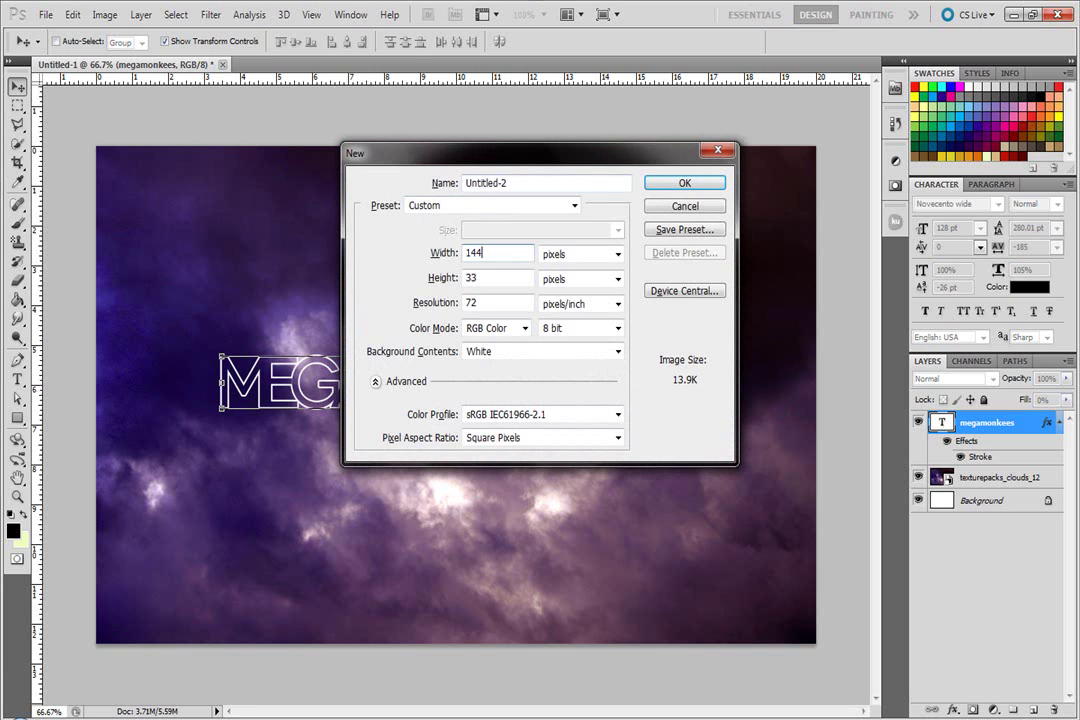
text(0)
double_click(485, 278)
text(900)
key(Return)
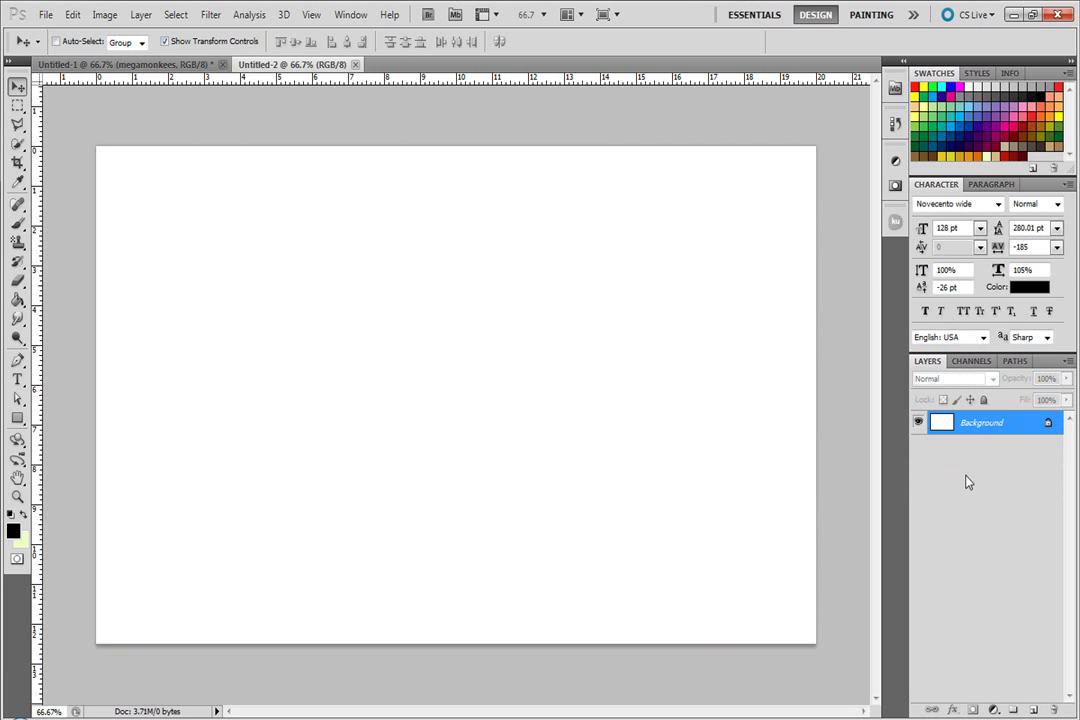
Step: On a new layer, type and commit 'MEGAMONKEES', then nudge it slightly up and left
click(1033, 709)
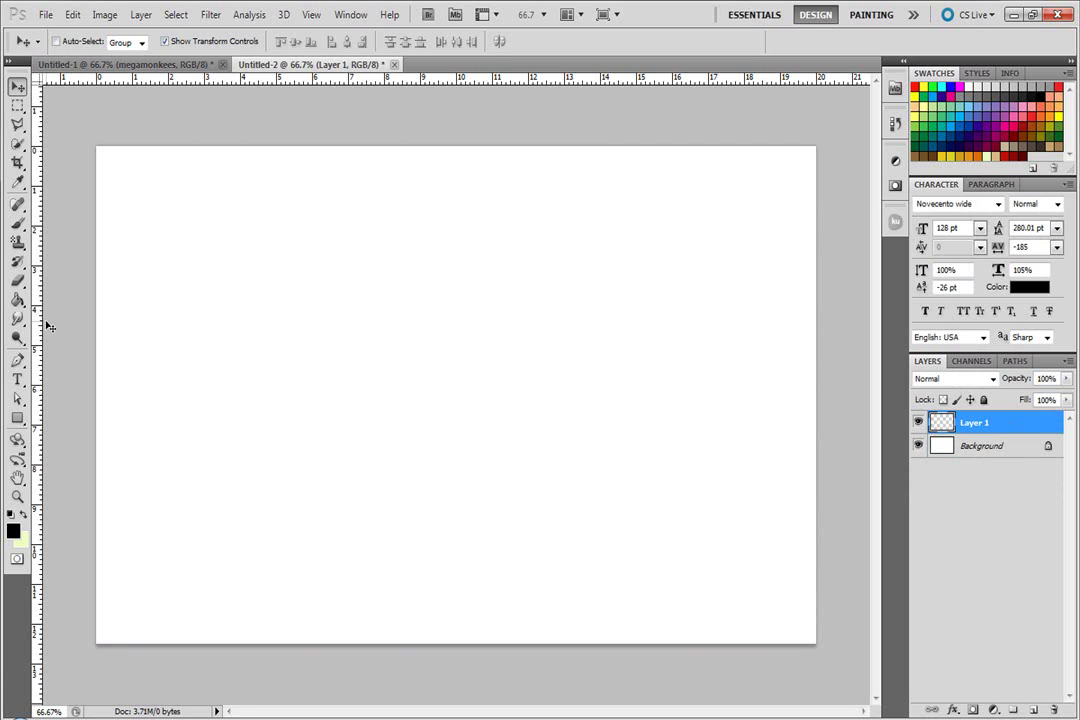
key(t)
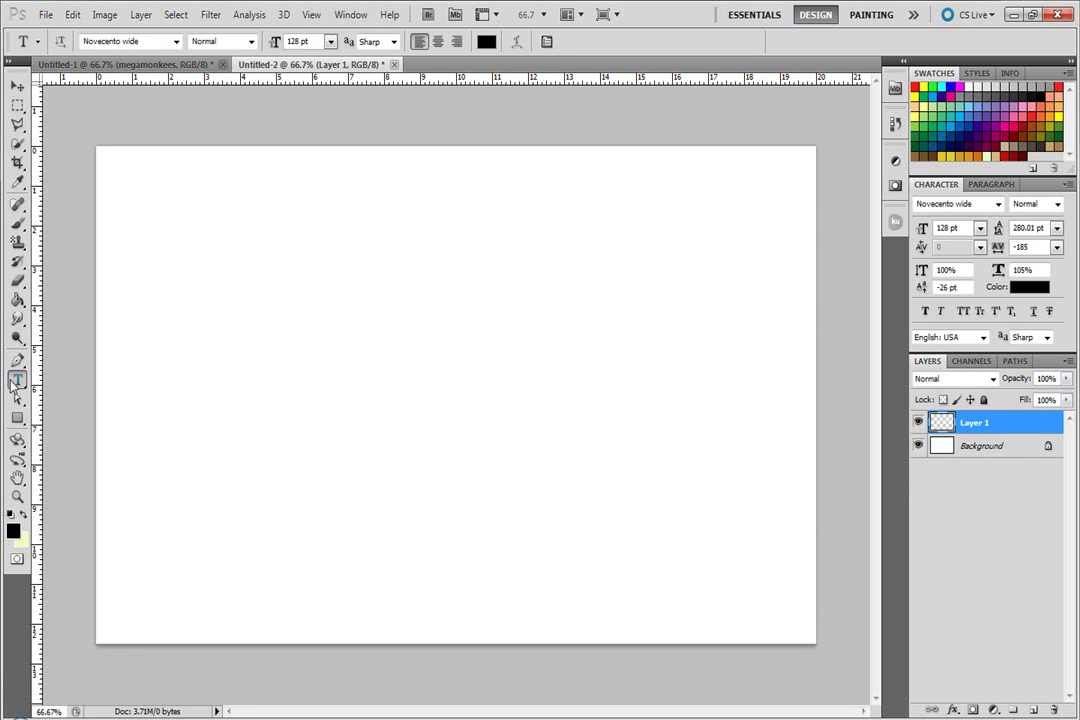
click(264, 374)
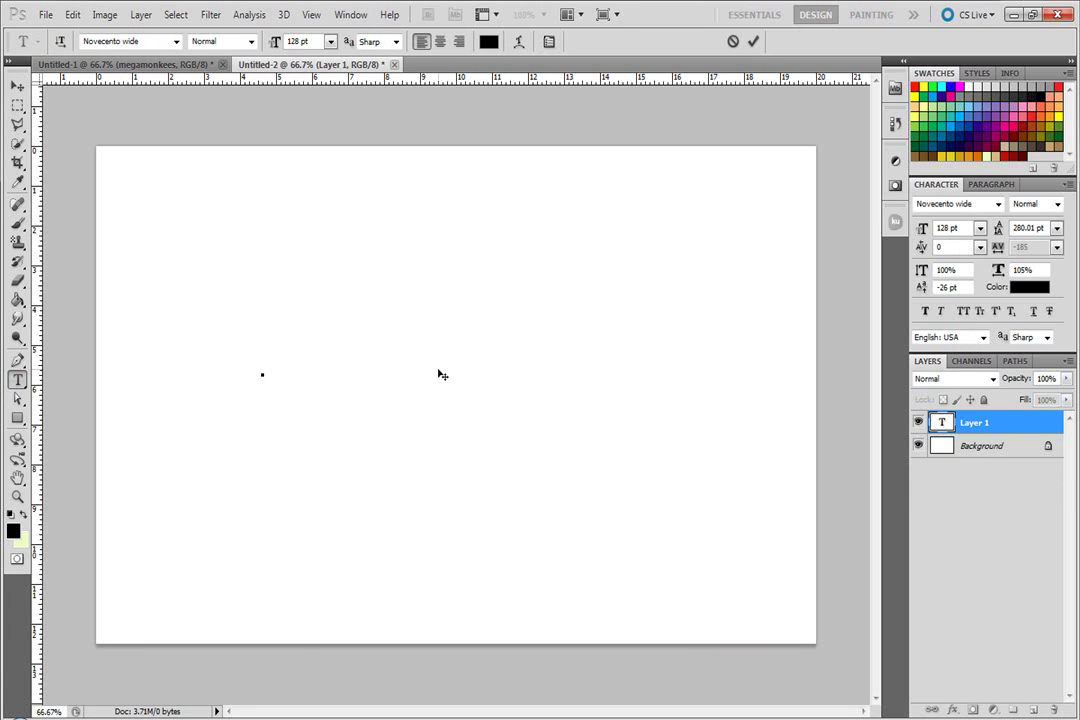
text(MEGAMONKEES)
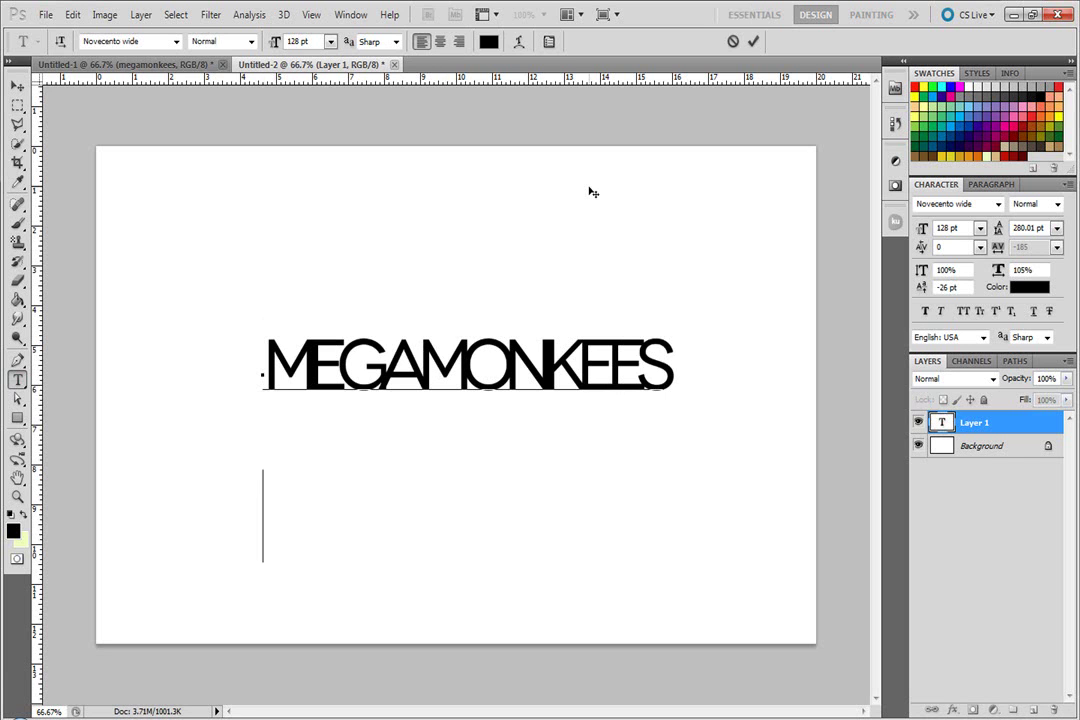
click(753, 41)
key(v)
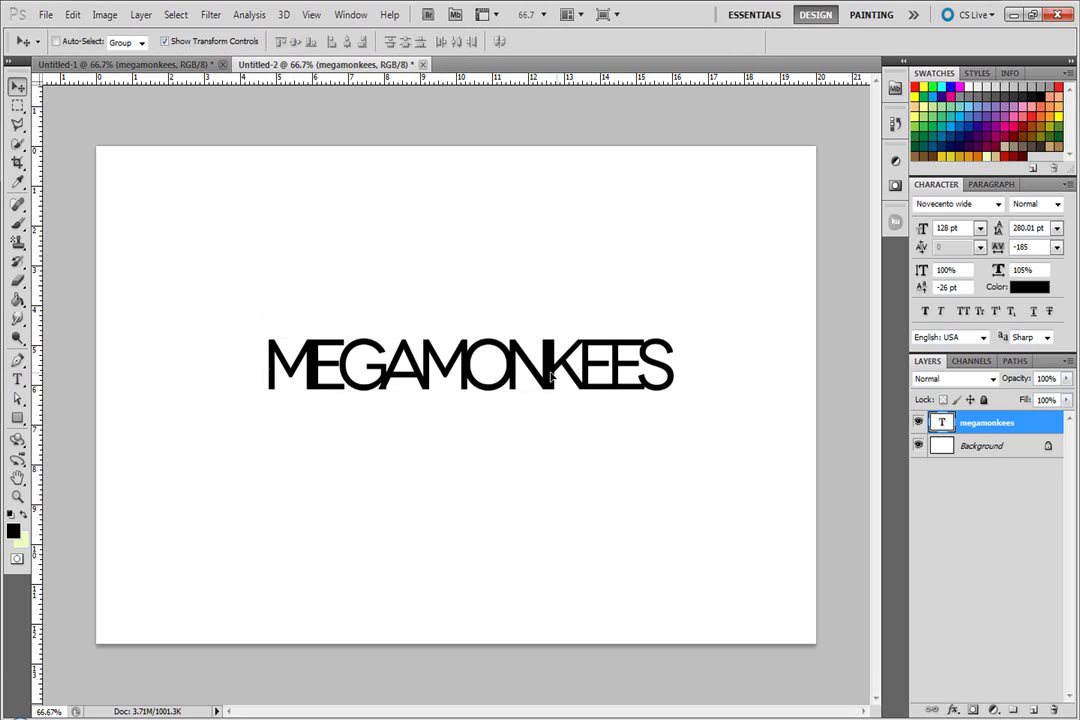
drag(562, 386, 548, 375)
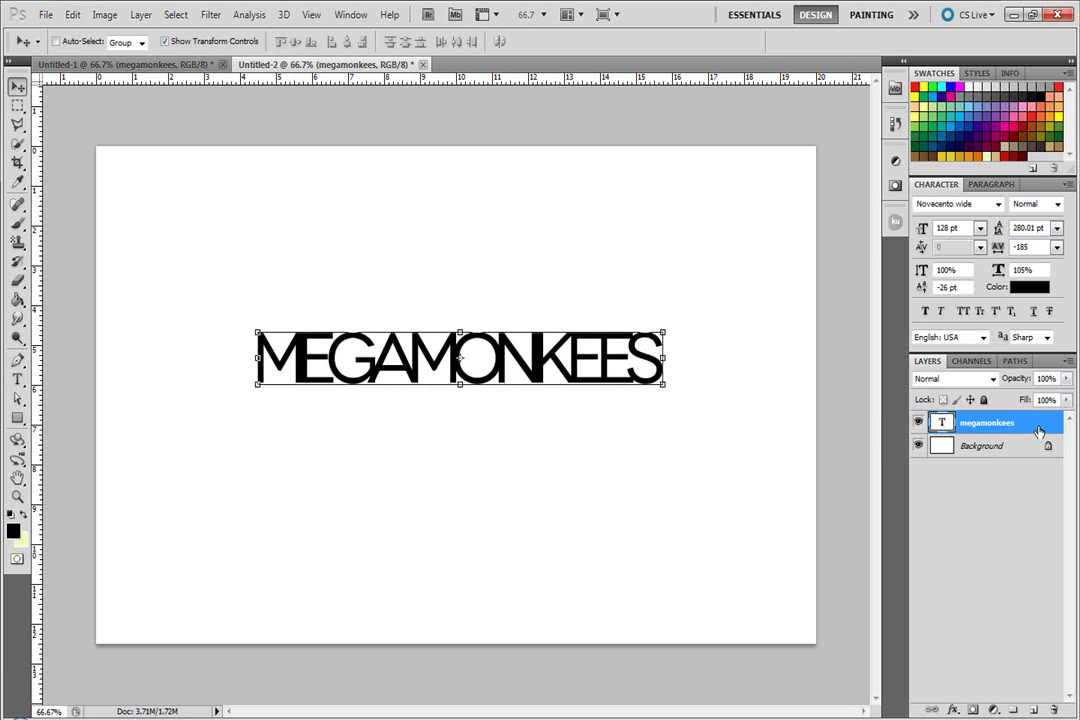
Step: Give the MEGAMONKEES layer a black 3 px outside Stroke at full opacity
double_click(1038, 430)
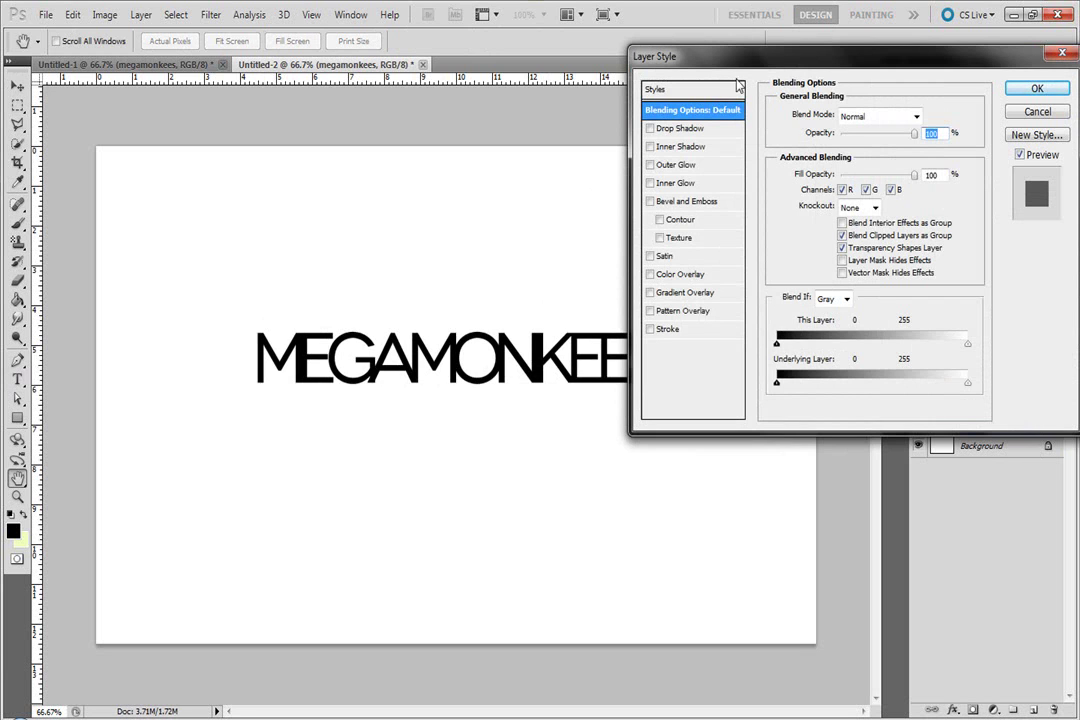
click(690, 331)
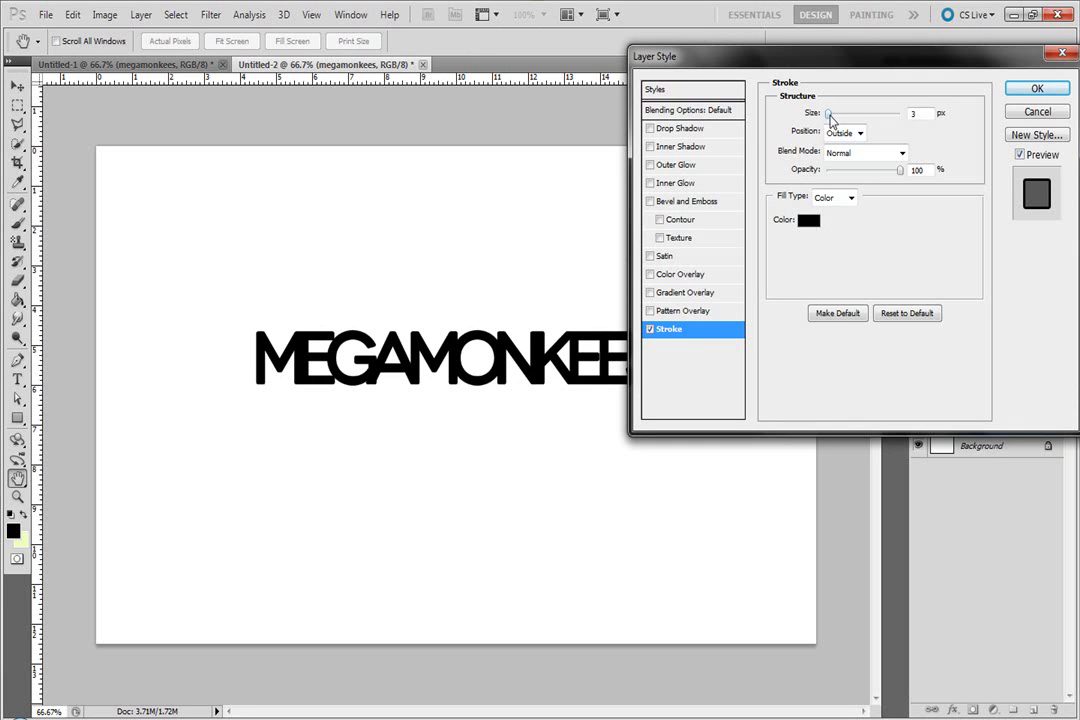
mouse_move(828, 114)
mouse_down()
mouse_move(897, 111)
mouse_move(829, 117)
mouse_up()
mouse_move(888, 176)
mouse_down()
mouse_move(851, 176)
mouse_move(931, 174)
mouse_up()
click(1036, 89)
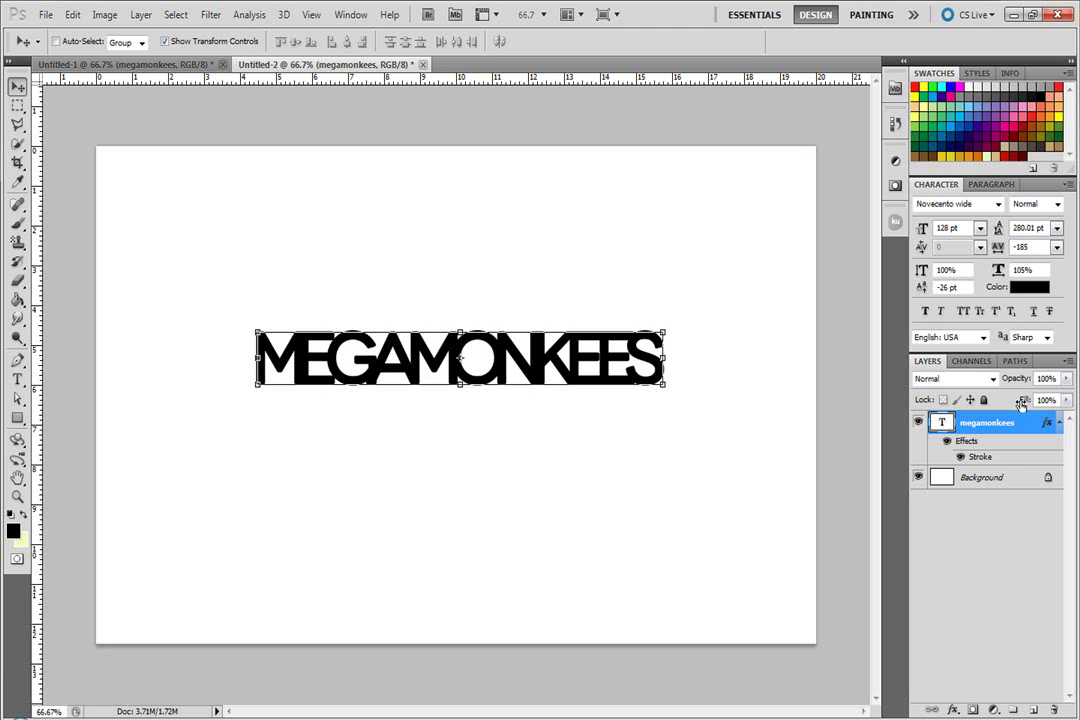
Step: Set the text layer's Fill to 0%, check the stroke effect, and deselect the layer
drag(1012, 374, 964, 380)
mouse_move(1024, 406)
mouse_down()
mouse_move(958, 408)
mouse_move(870, 335)
mouse_move(744, 336)
mouse_up()
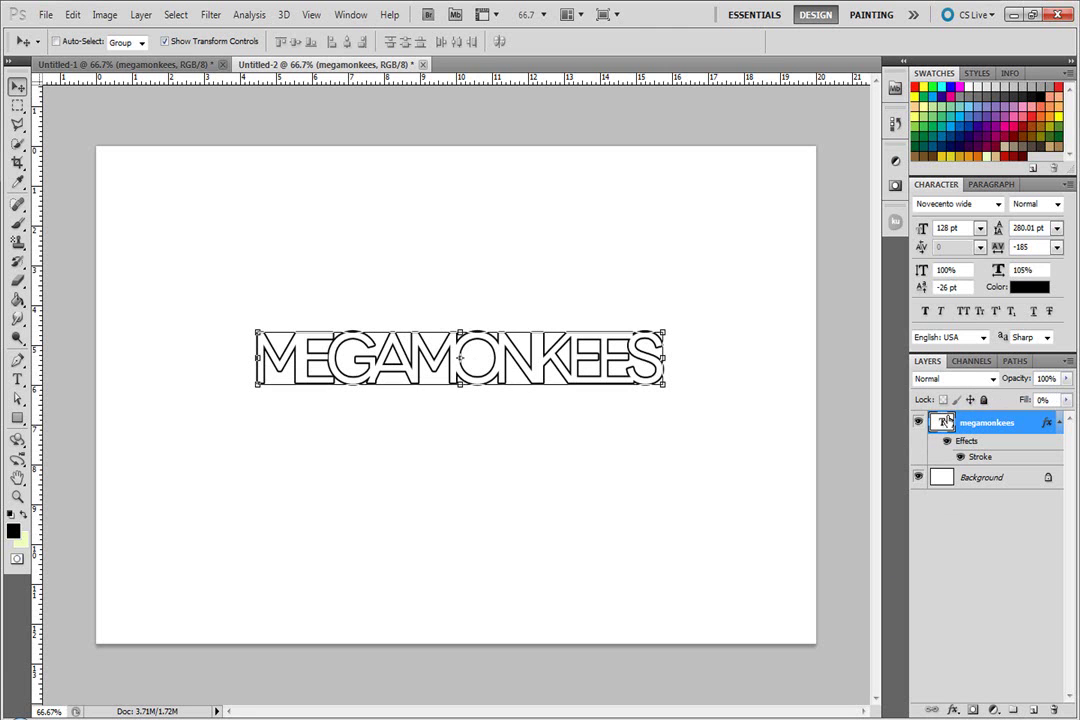
click(960, 456)
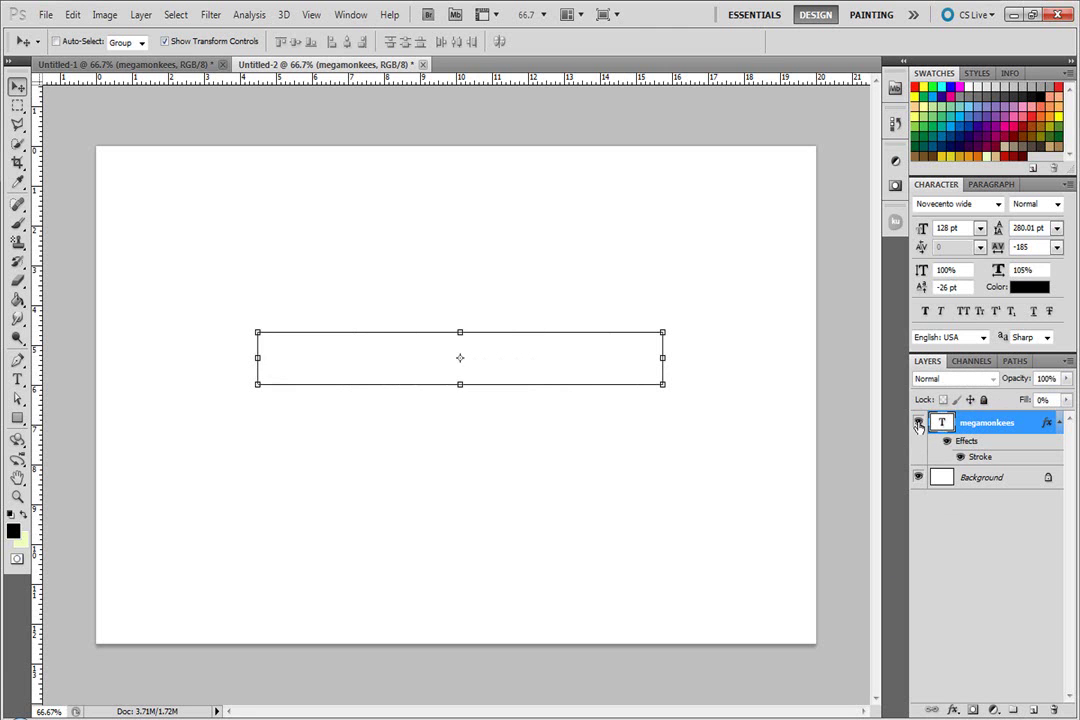
click(960, 456)
click(986, 568)
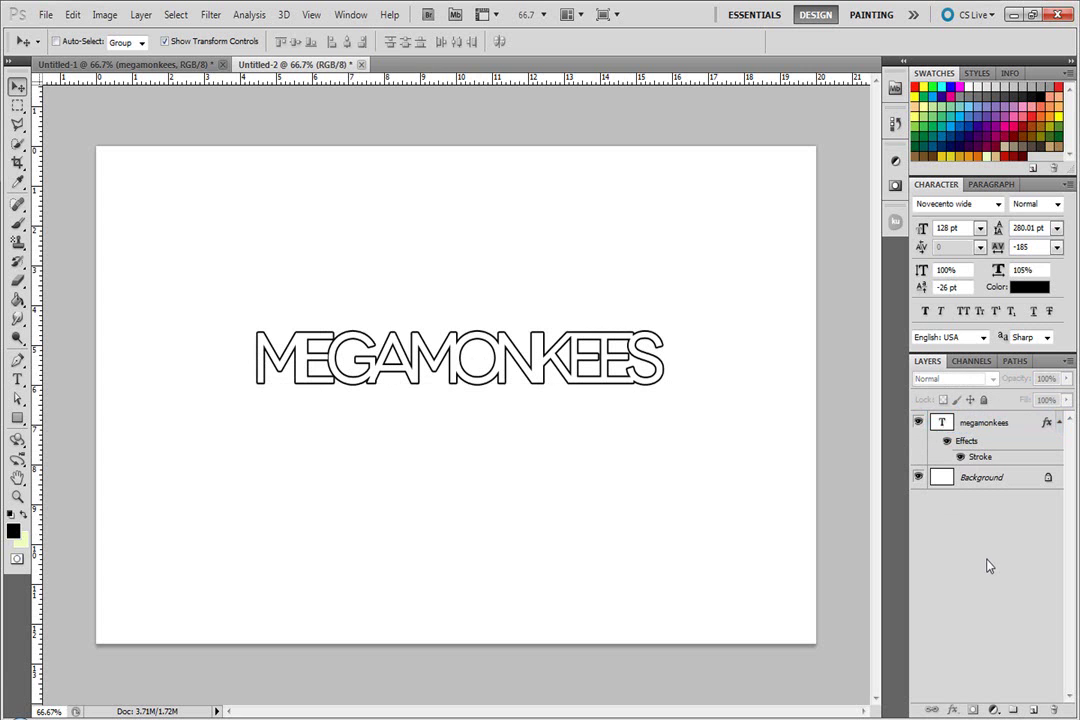
Step: Place the purple texturepacks_clouds_12 image into the document
click(44, 14)
click(87, 338)
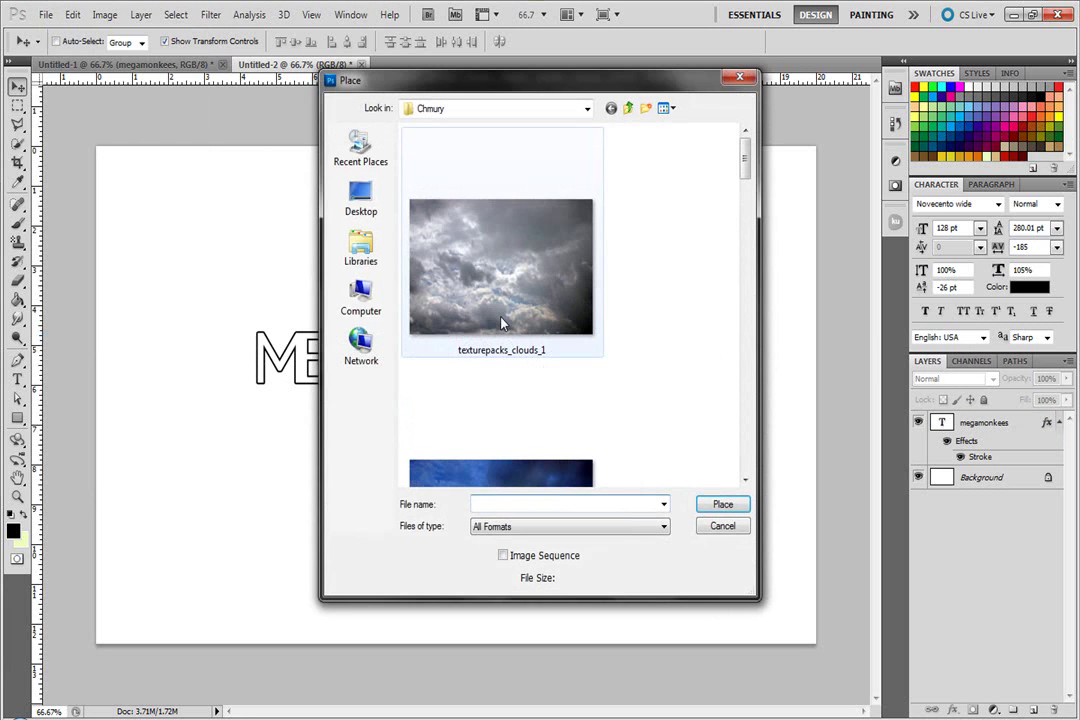
scroll(502, 323, down, 15)
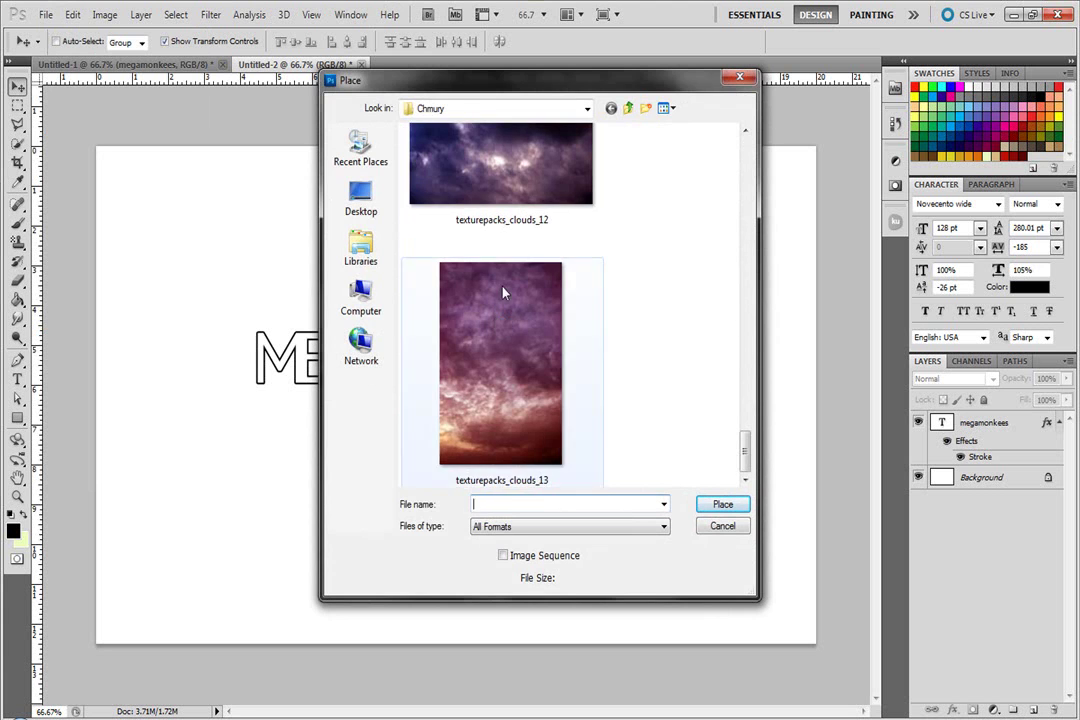
double_click(505, 183)
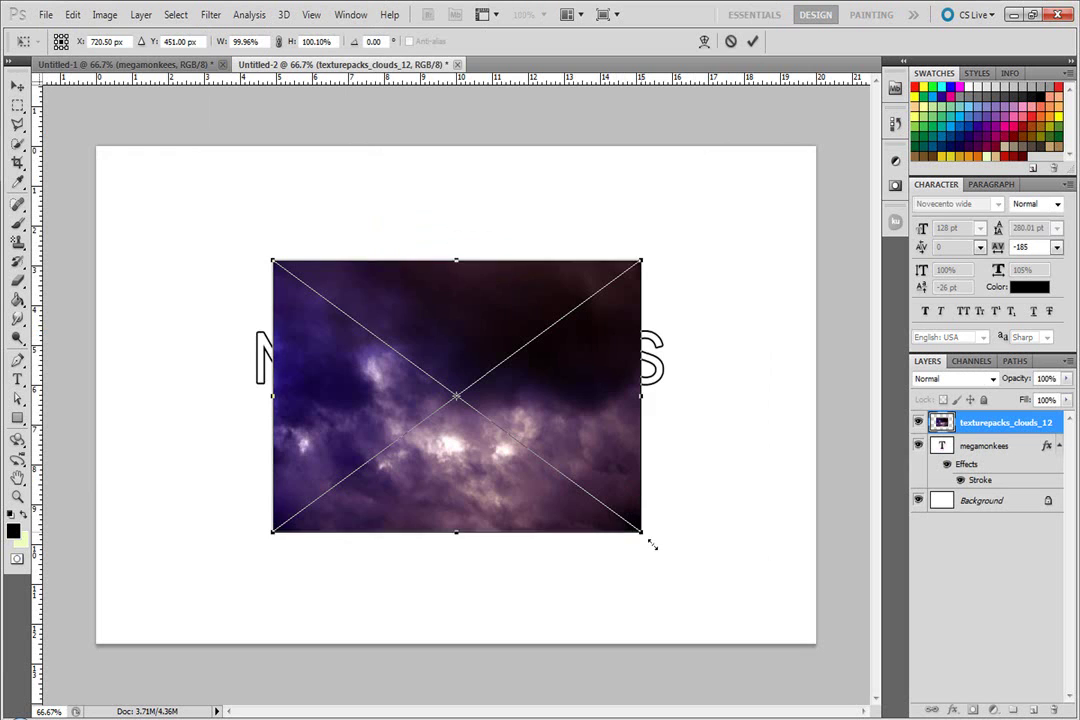
Step: Scale the clouds to about 203% to fill the canvas and move the text layer above them
drag(651, 544, 841, 683)
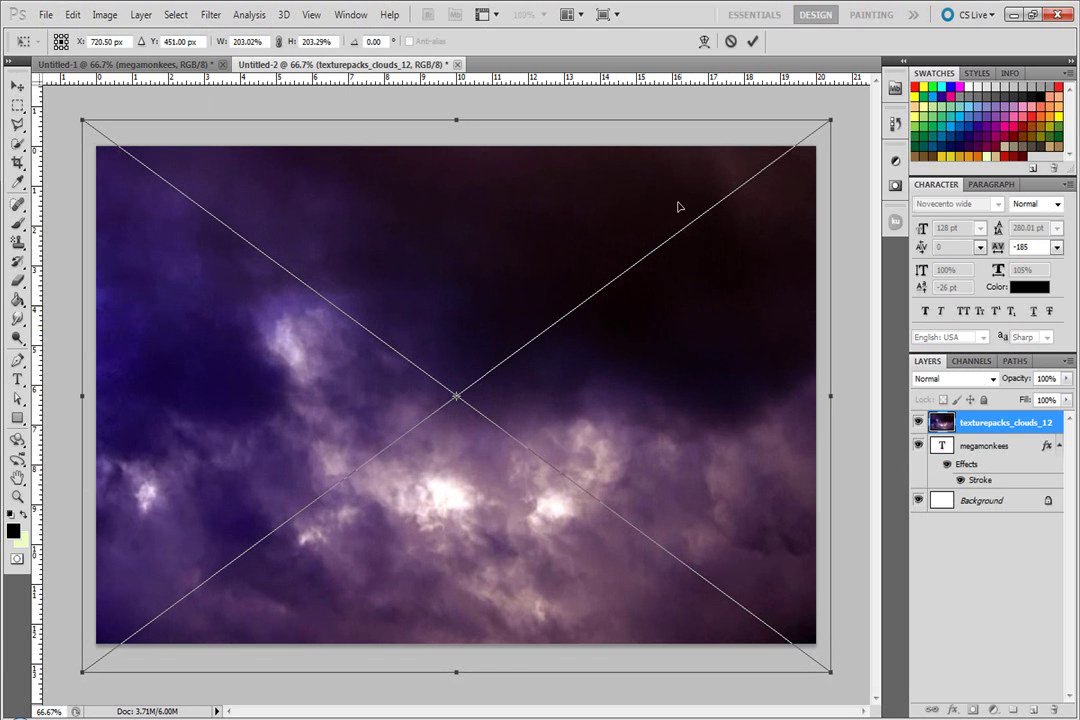
click(752, 41)
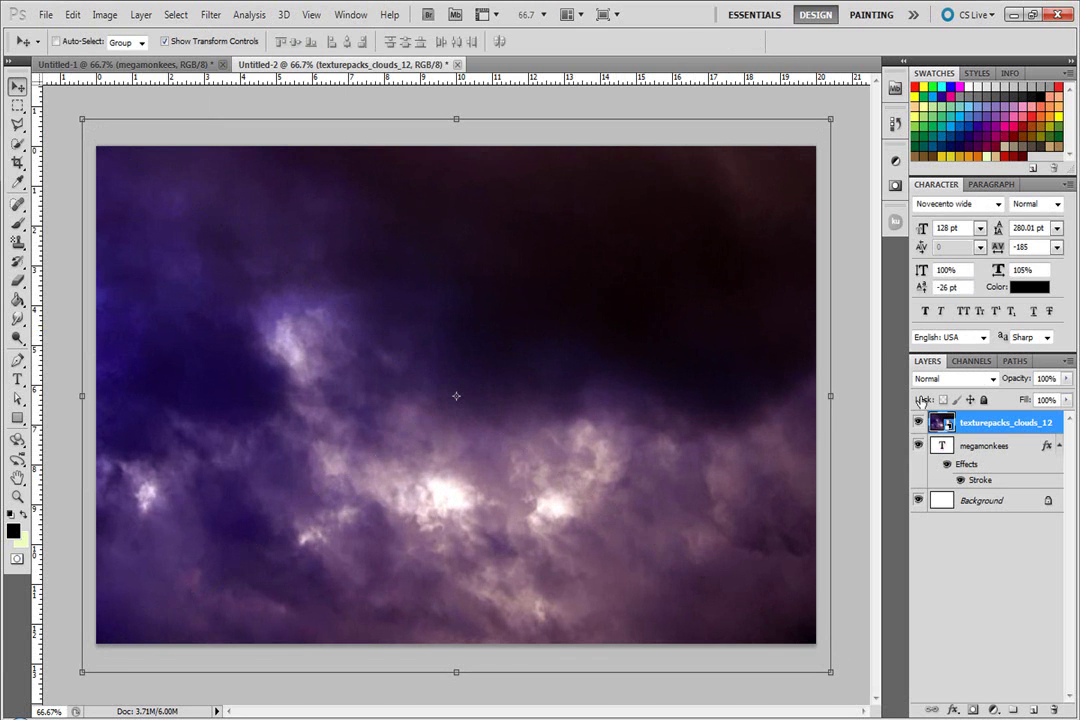
drag(935, 446, 958, 420)
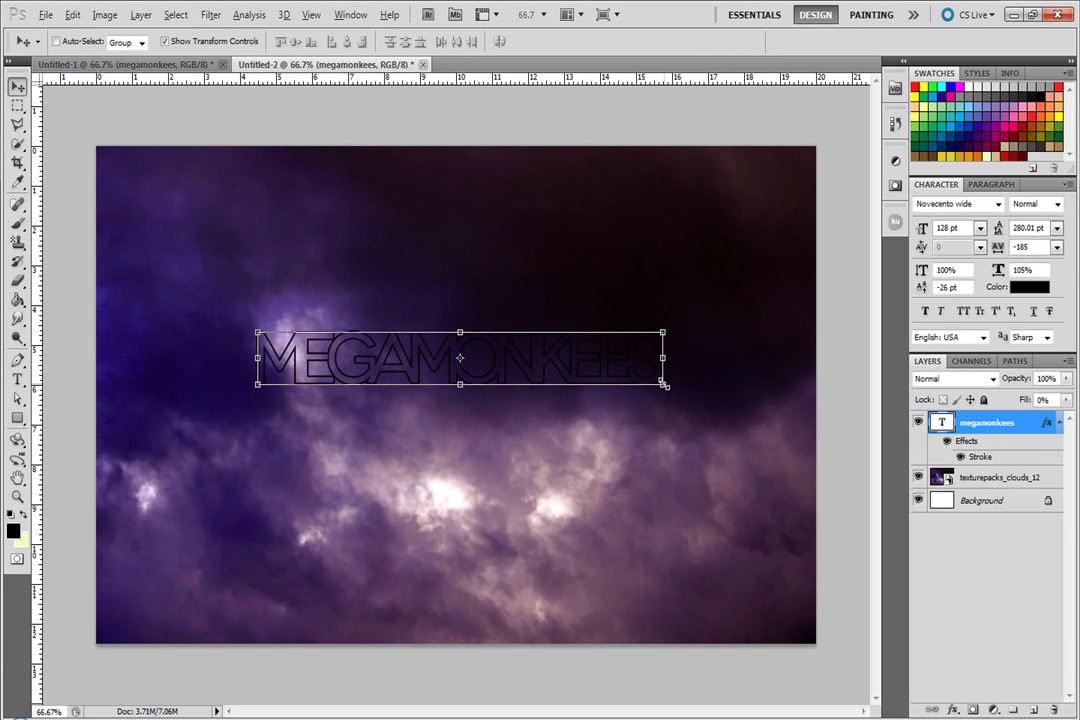
Step: Cancel the text scaling, move the text below centre, and raise its font size to 141 pt
drag(662, 384, 675, 427)
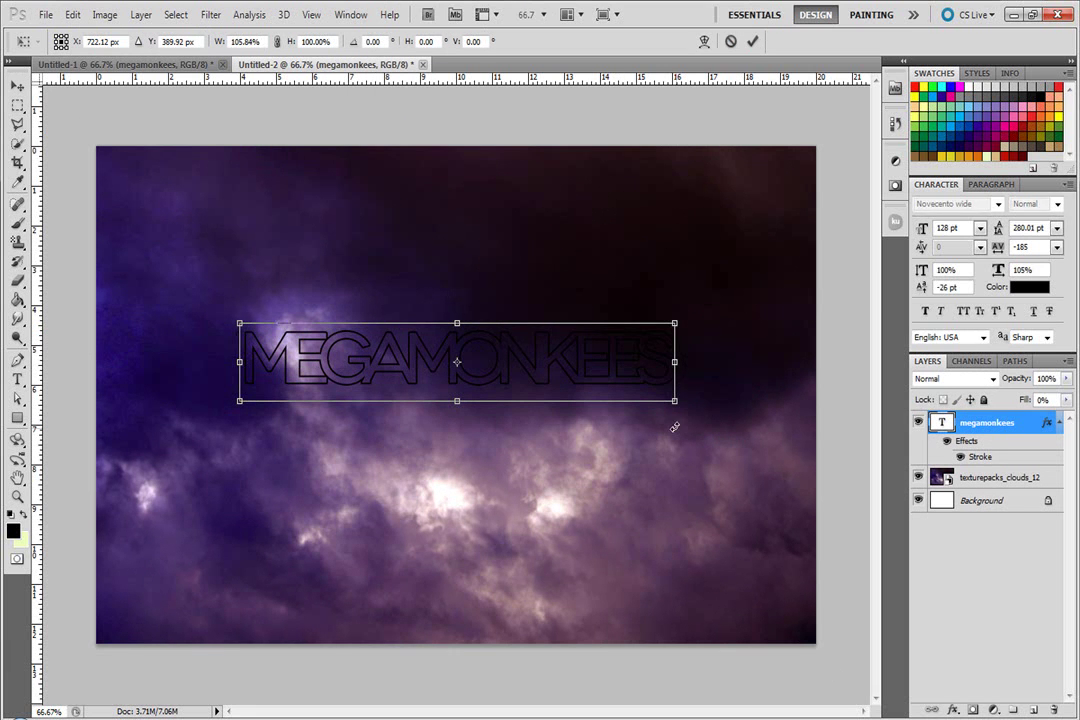
click(731, 41)
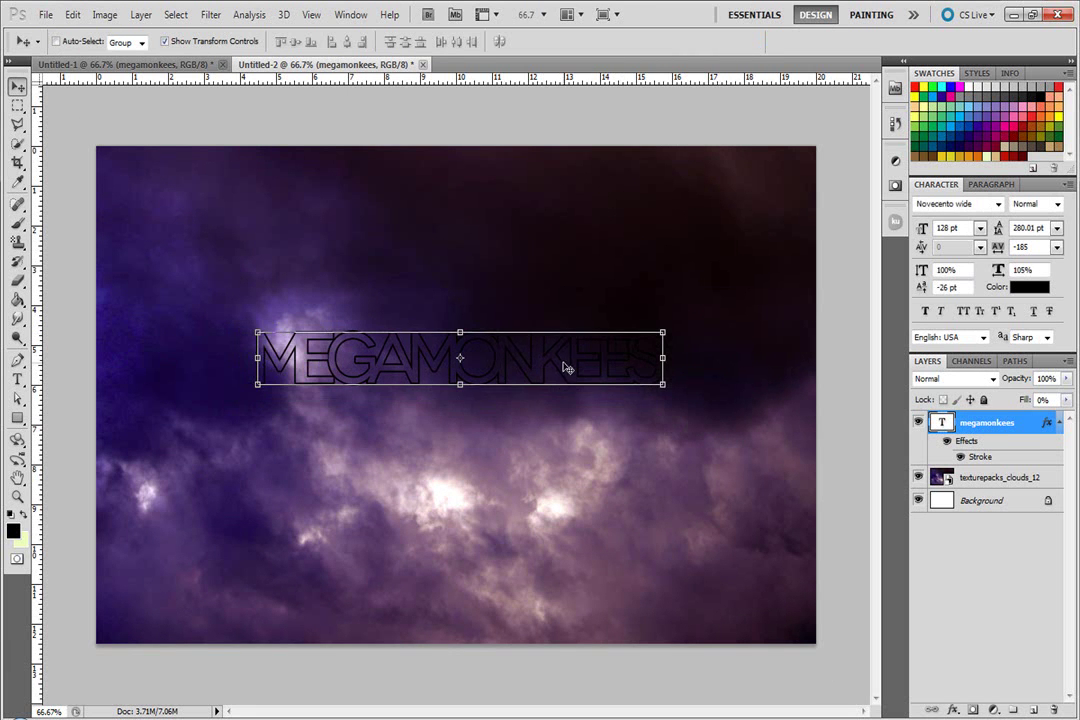
drag(565, 368, 563, 405)
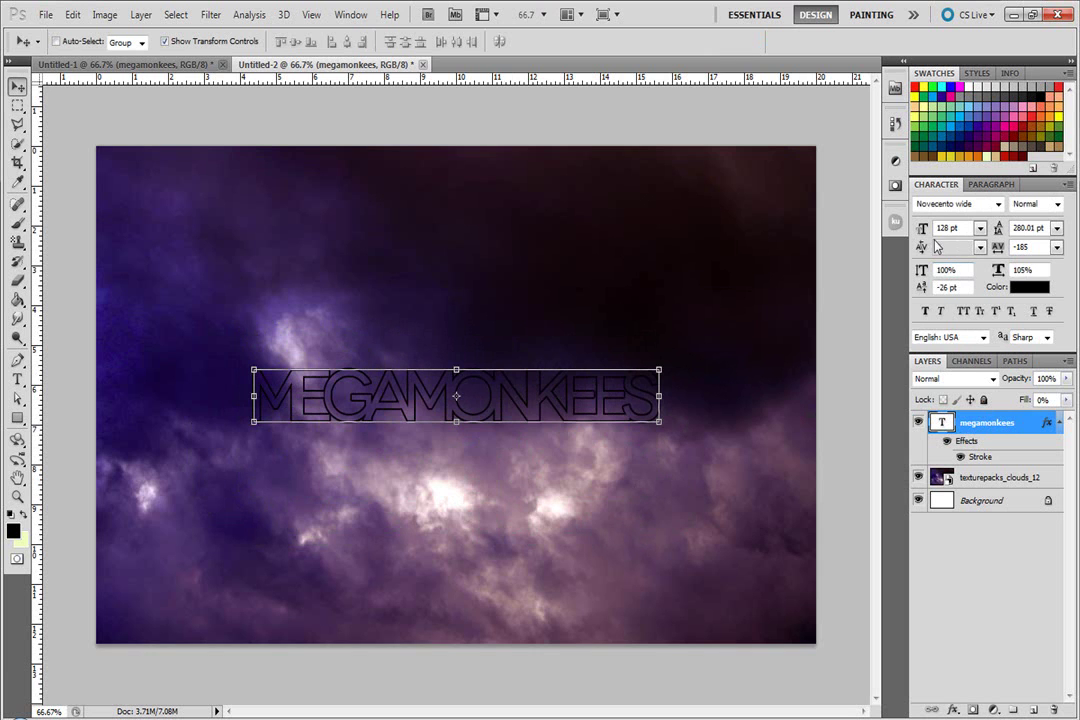
mouse_move(923, 229)
mouse_down()
mouse_move(953, 234)
mouse_move(924, 230)
mouse_up()
Step: Delete the final S so the text reads 'MEGAMONKEE', commit, and reposition it on the clouds
key(t)
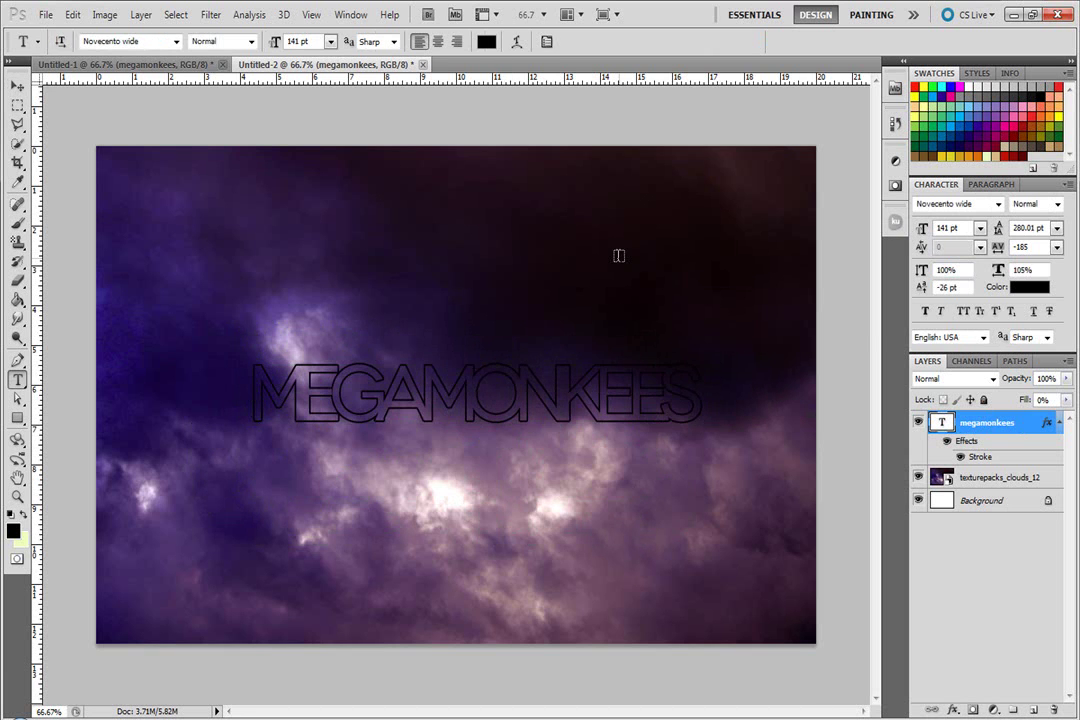
click(595, 402)
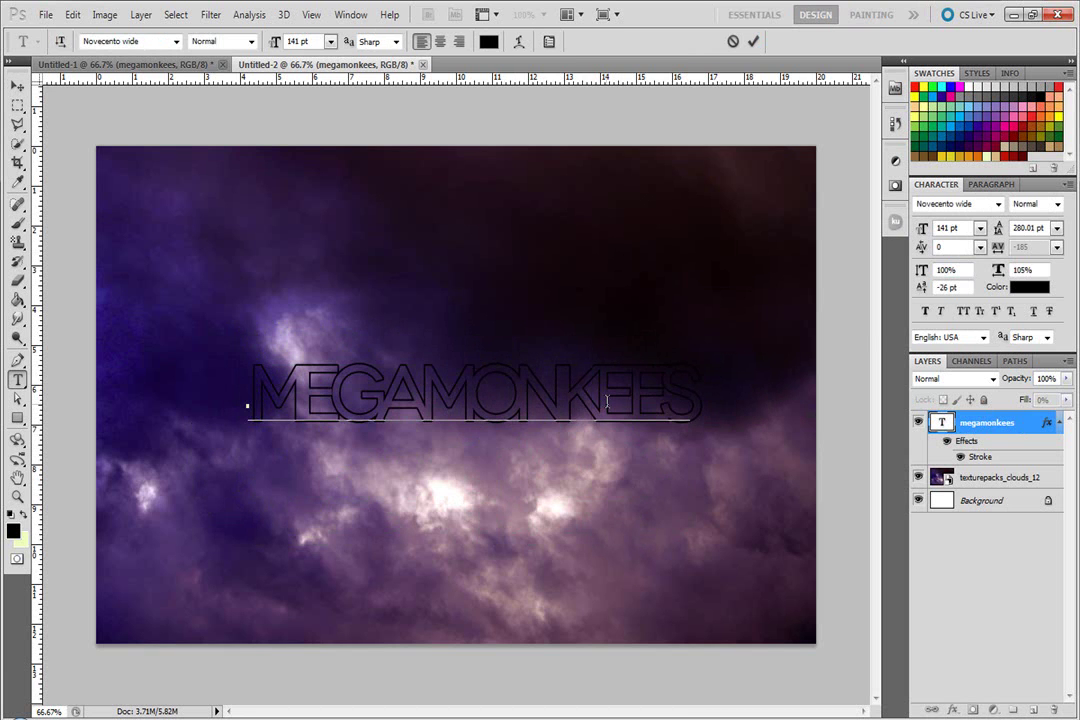
drag(652, 400, 717, 393)
key(BackSpace)
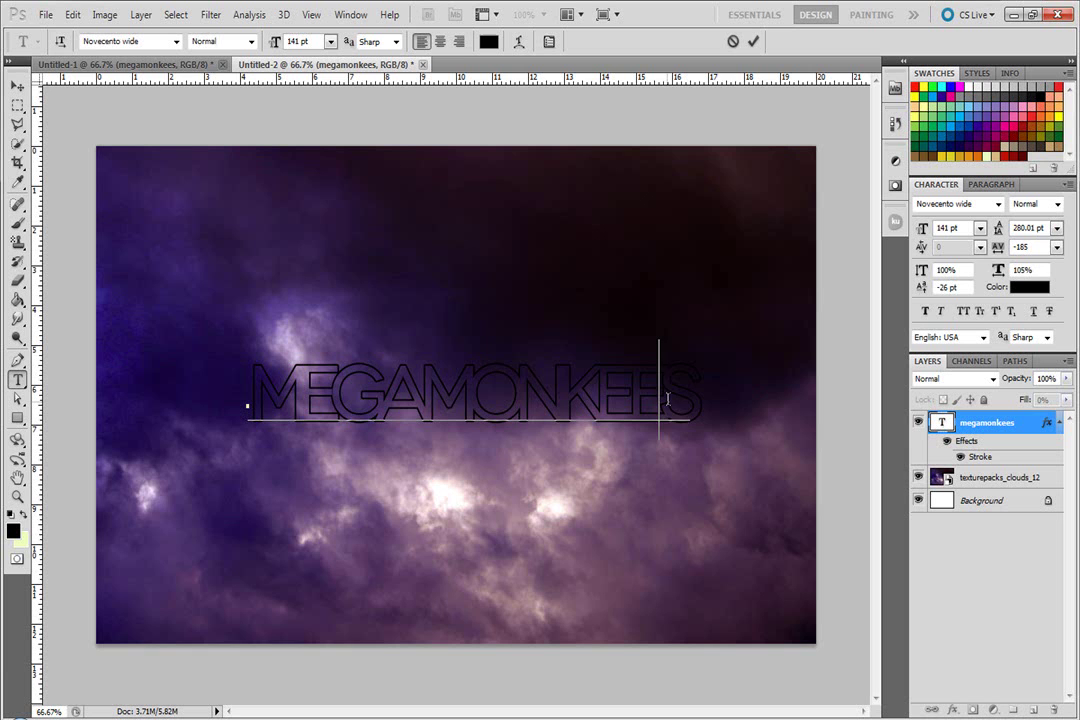
click(753, 41)
key(v)
drag(571, 378, 576, 448)
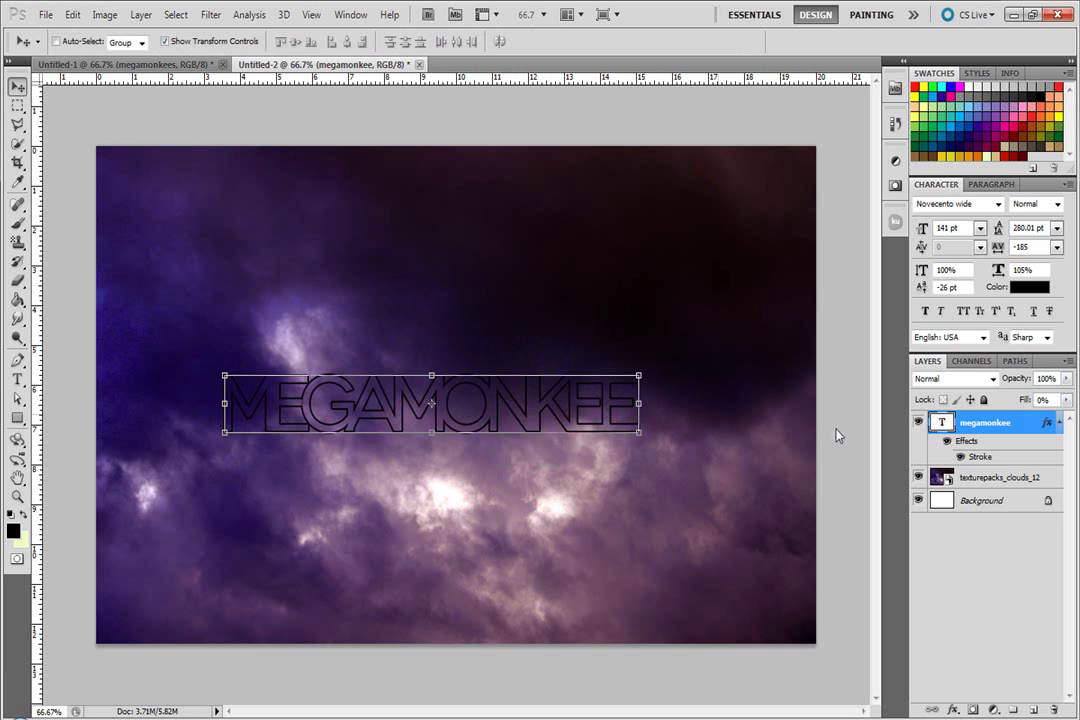
Step: Change the Stroke colour to white and reposition the MEGAMONKEE text over the clouds
double_click(985, 456)
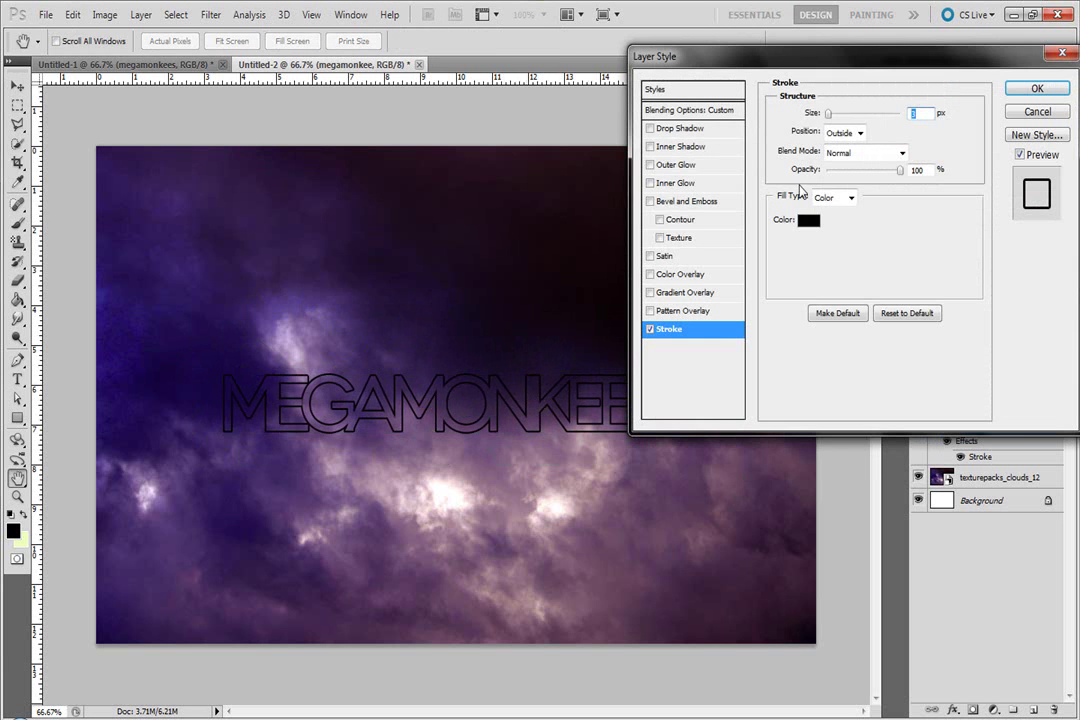
click(806, 220)
drag(443, 272, 279, 254)
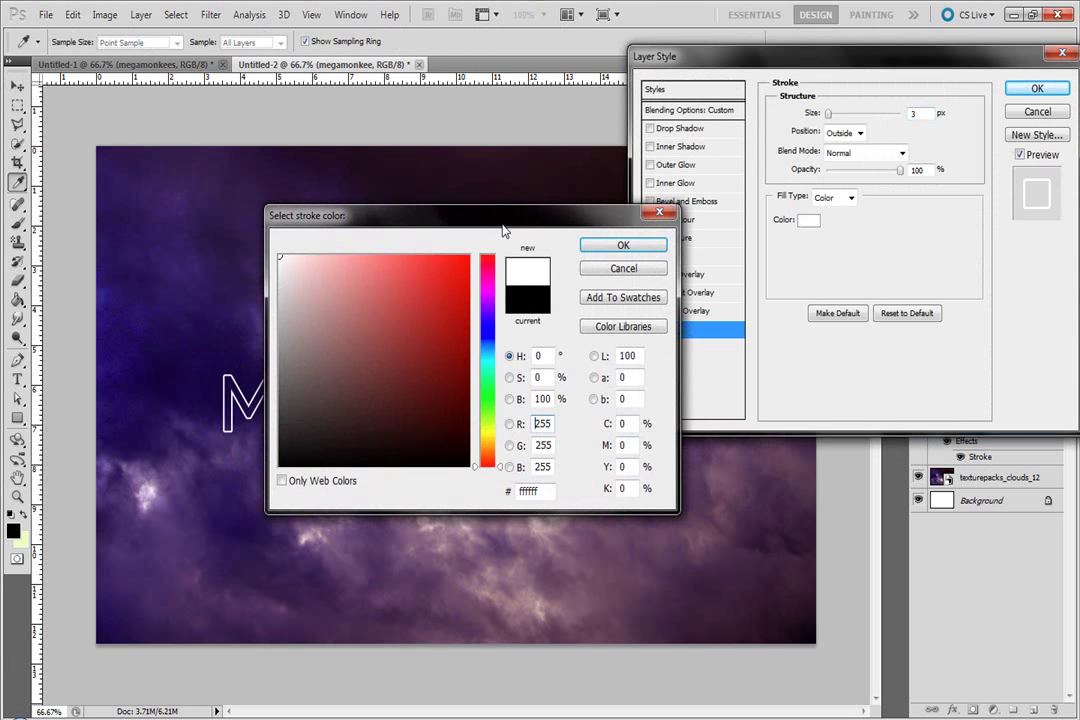
click(624, 245)
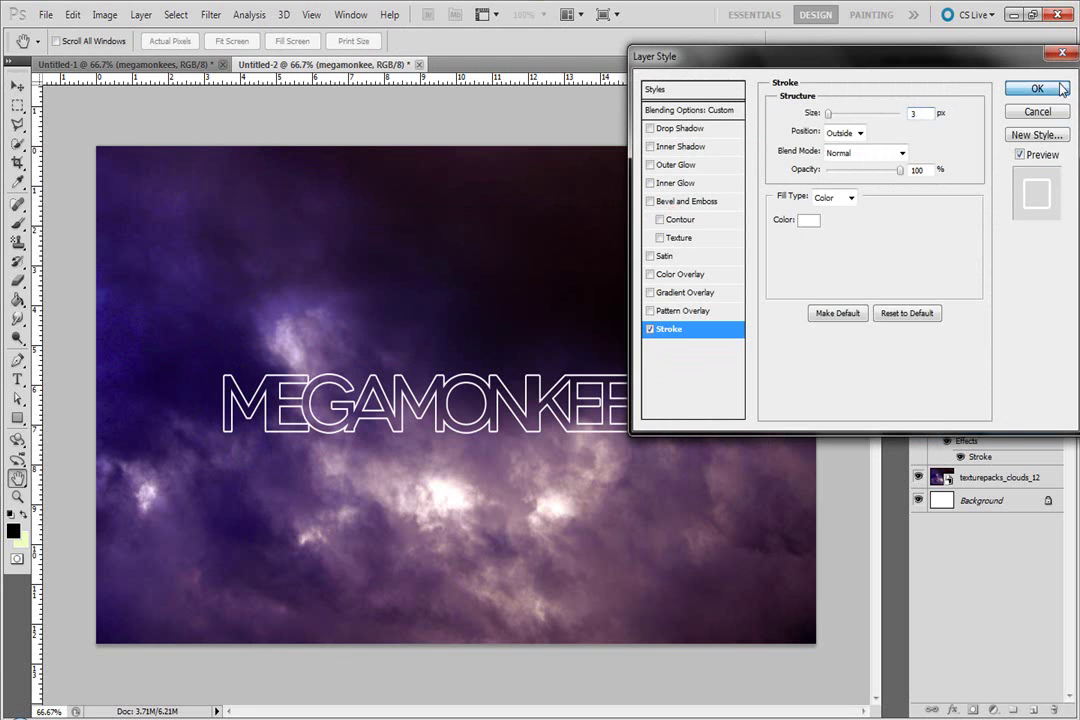
key(Return)
drag(484, 413, 508, 405)
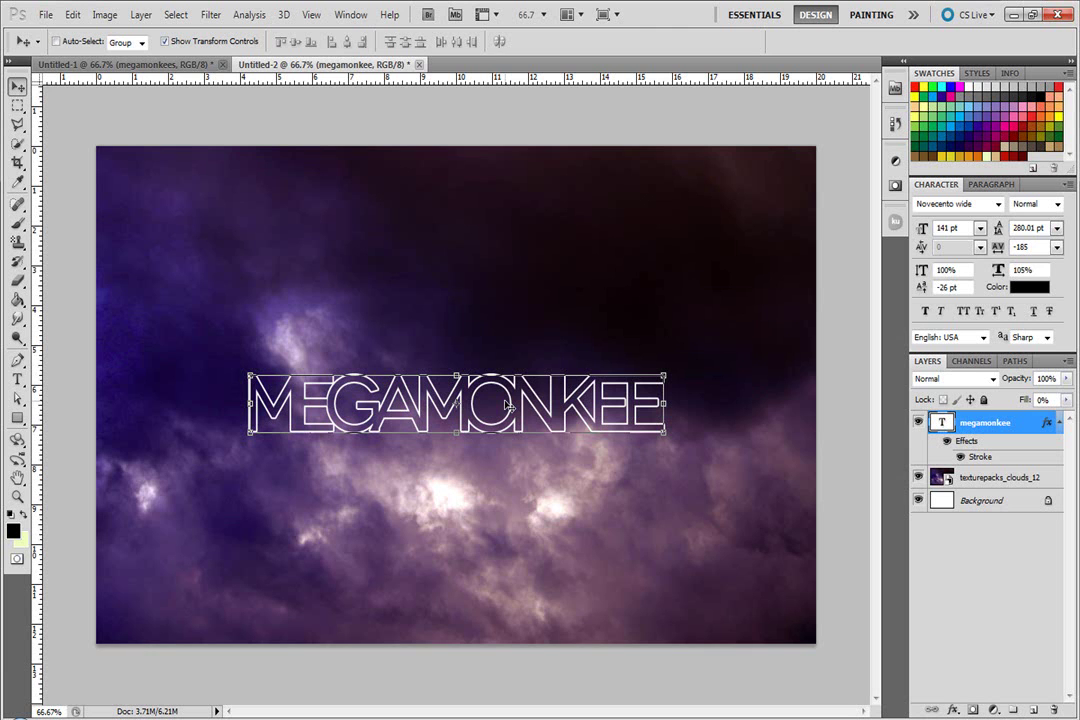
Step: Select the clouds and text layers, align their vertical centres, then deselect both
click(980, 556)
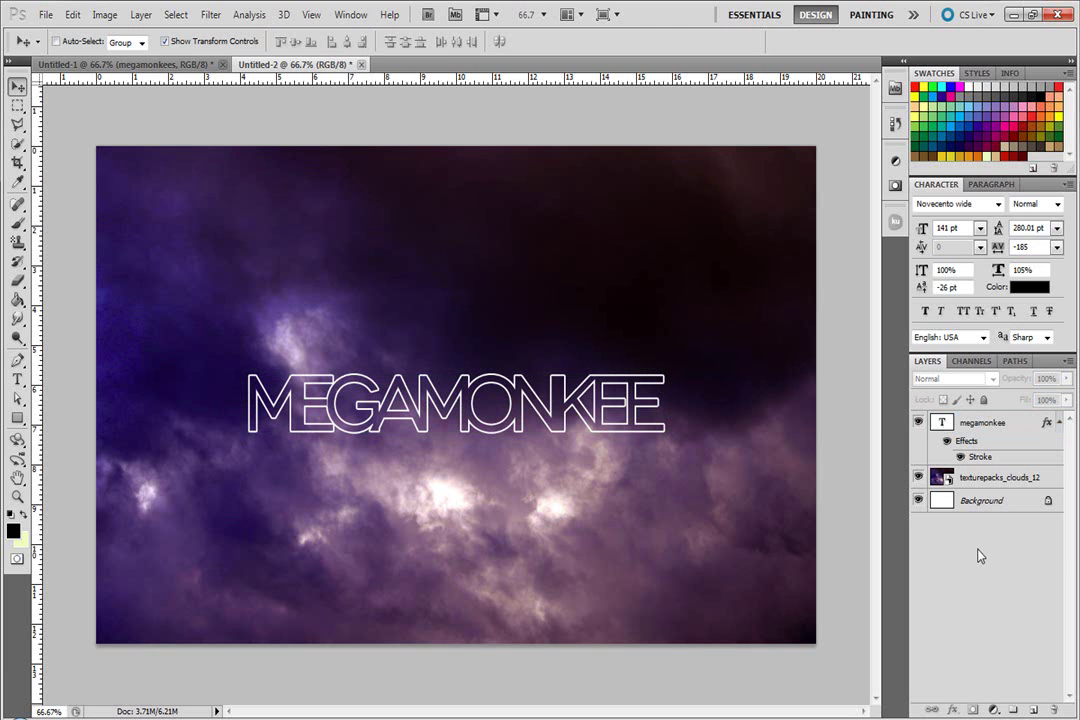
click(964, 479)
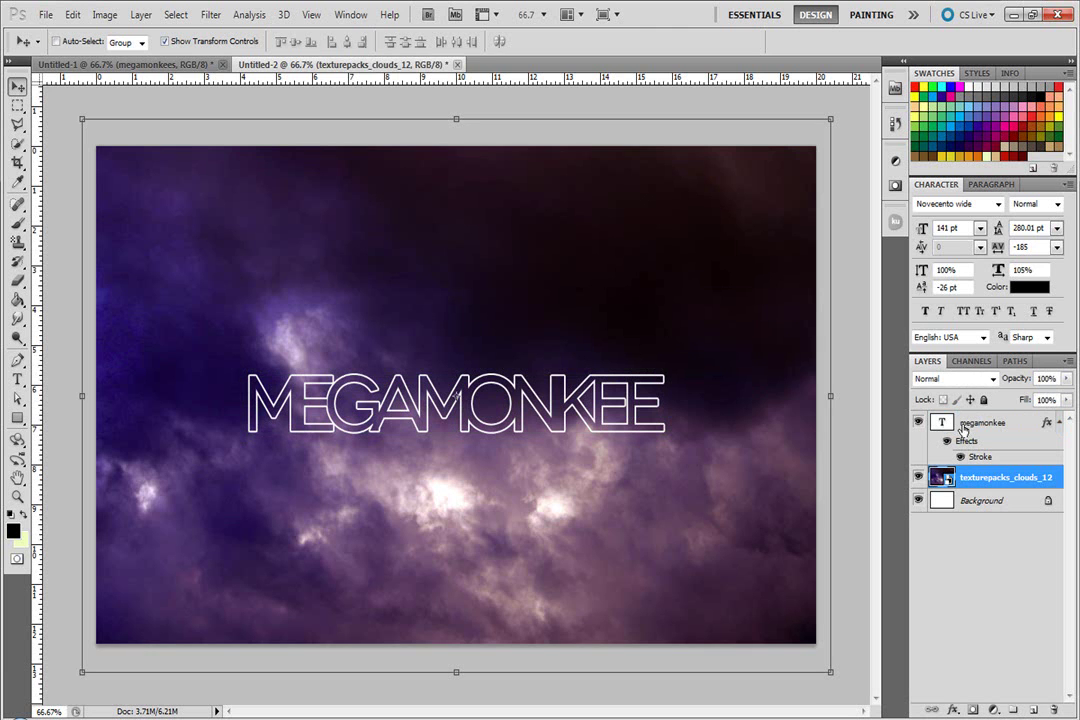
shift+click(965, 422)
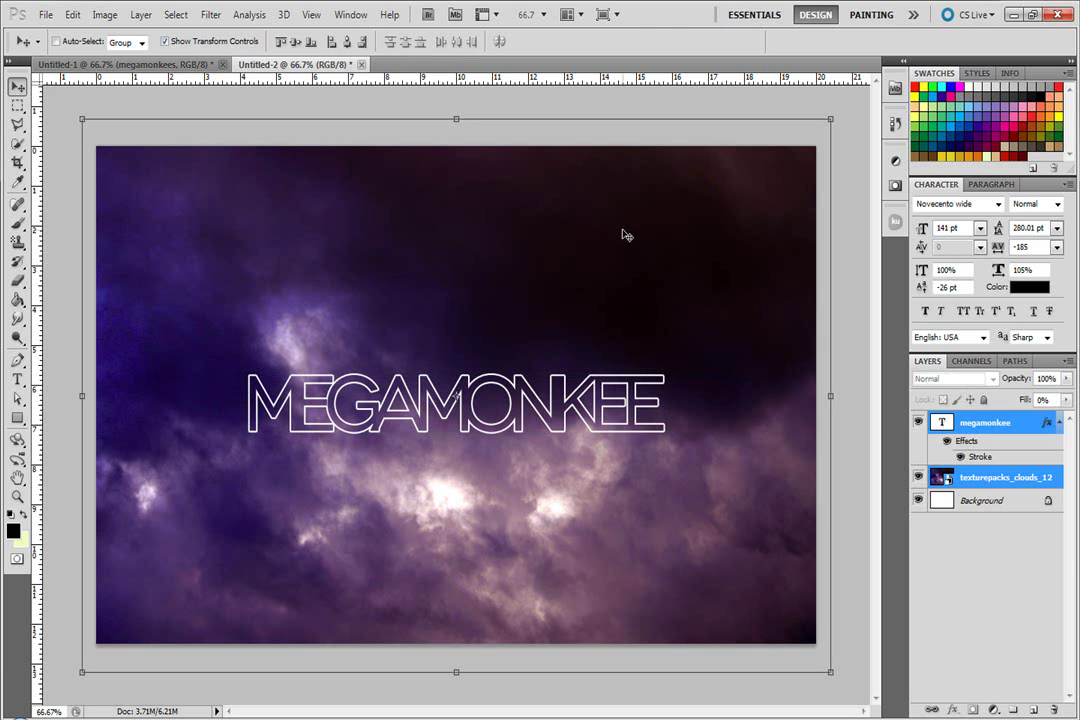
click(294, 41)
click(976, 578)
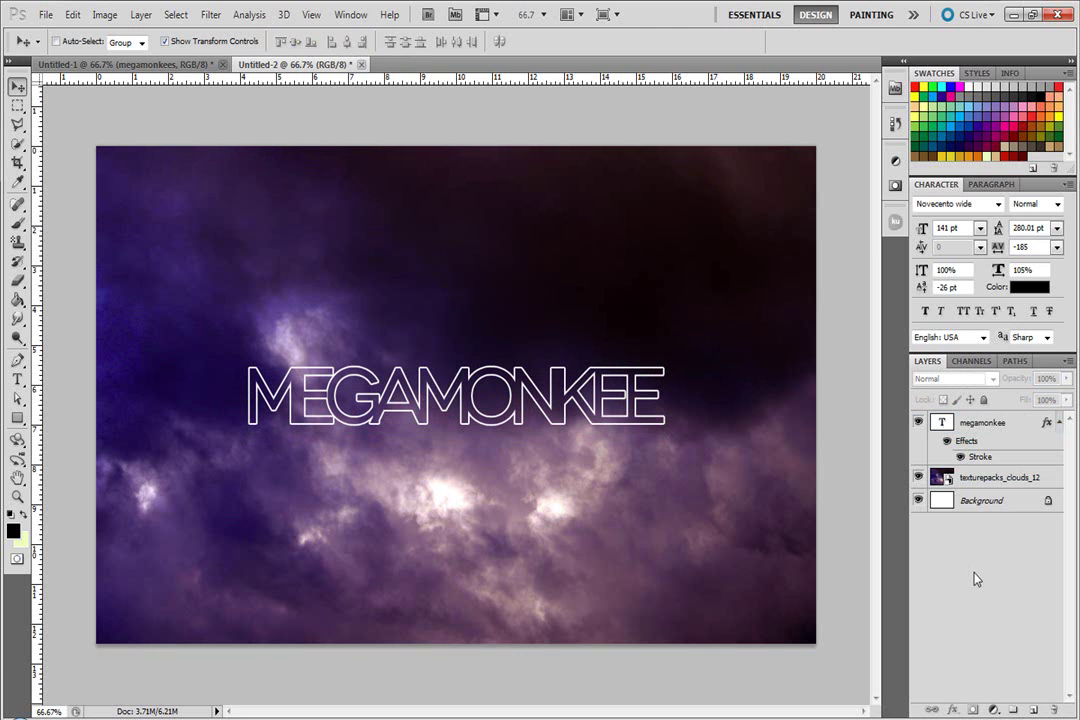